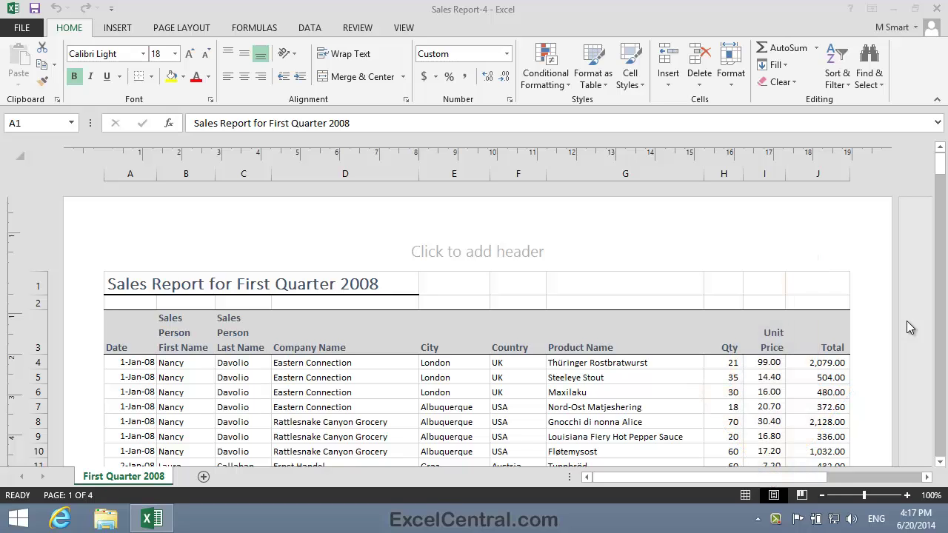
- Compare the worksheet in Normal and Page Layout views, and examine the header and footer areas of the first page
{"action": "left_click", "coordinate": [907, 321]}
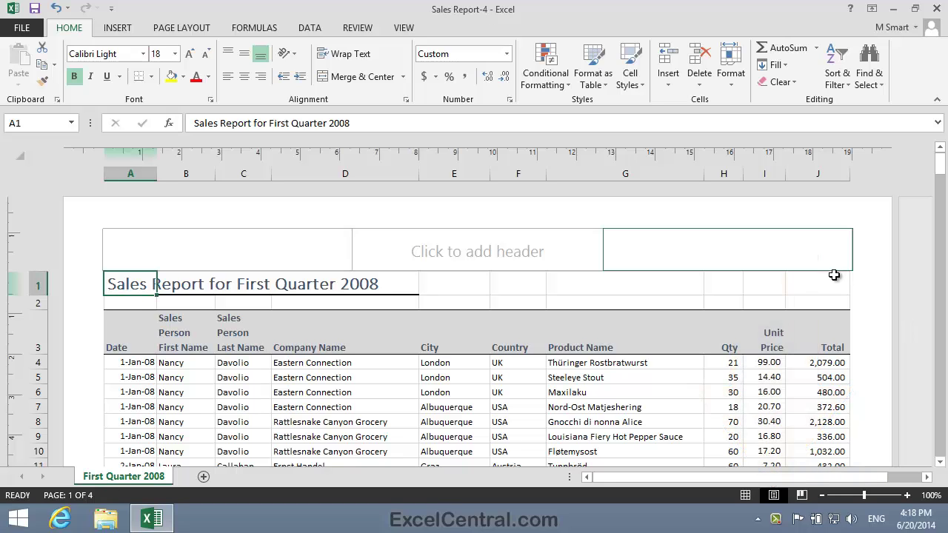
{"action": "left_click", "coordinate": [745, 496]}
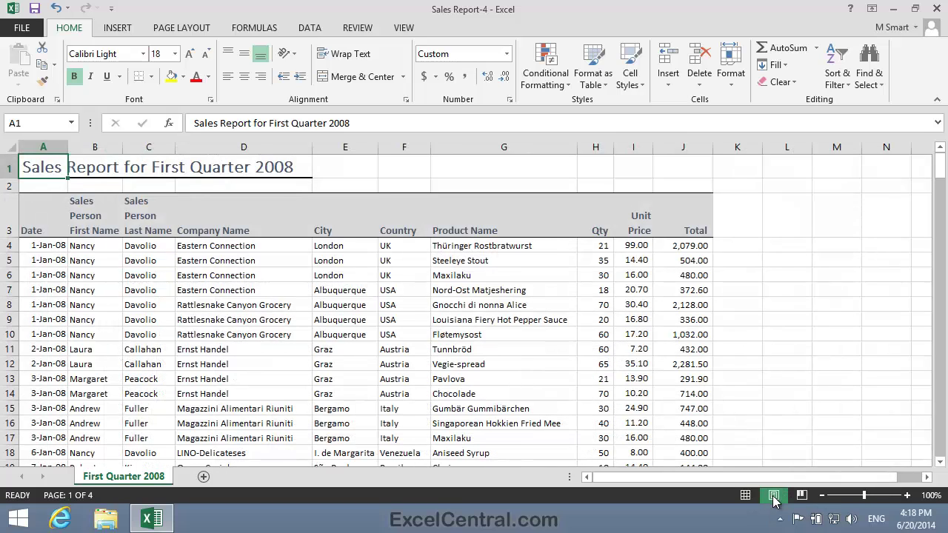
{"action": "left_click", "coordinate": [774, 496]}
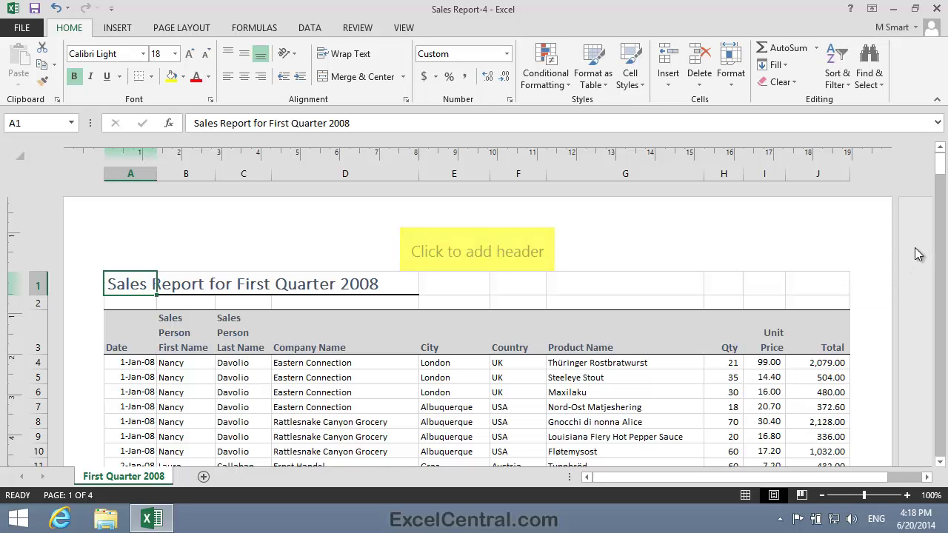
{"action": "scroll", "coordinate": [875, 296], "scroll_direction": "down", "scroll_amount": 15}
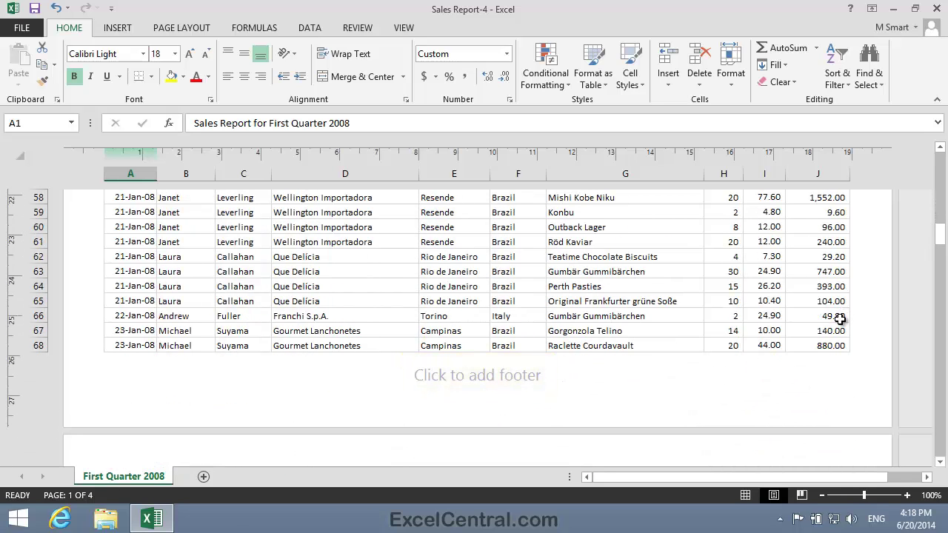
{"action": "scroll", "coordinate": [841, 318], "scroll_direction": "up", "scroll_amount": 15}
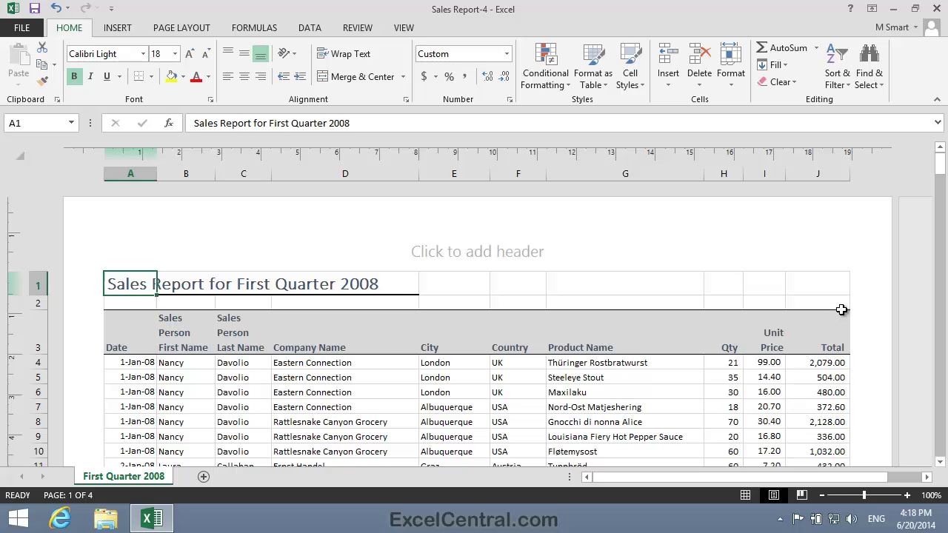
- Add the preset "Page 1" page-number header to the centre header section of the worksheet
{"action": "left_click", "coordinate": [489, 253]}
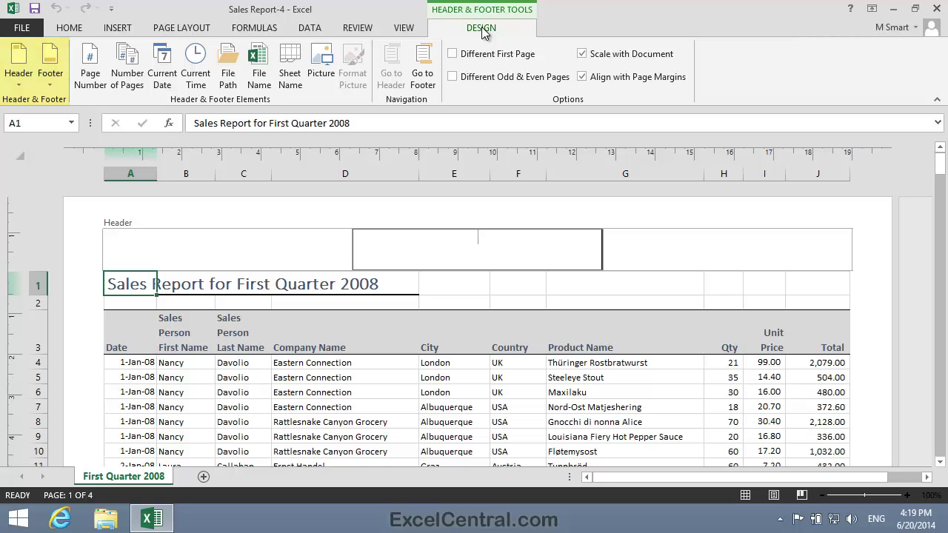
{"action": "left_click", "coordinate": [18, 74]}
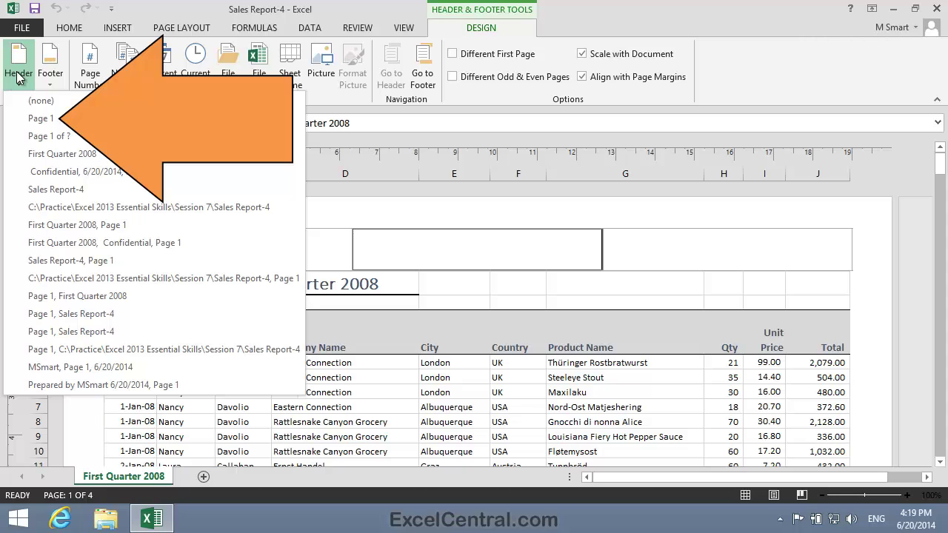
{"action": "left_click", "coordinate": [48, 118]}
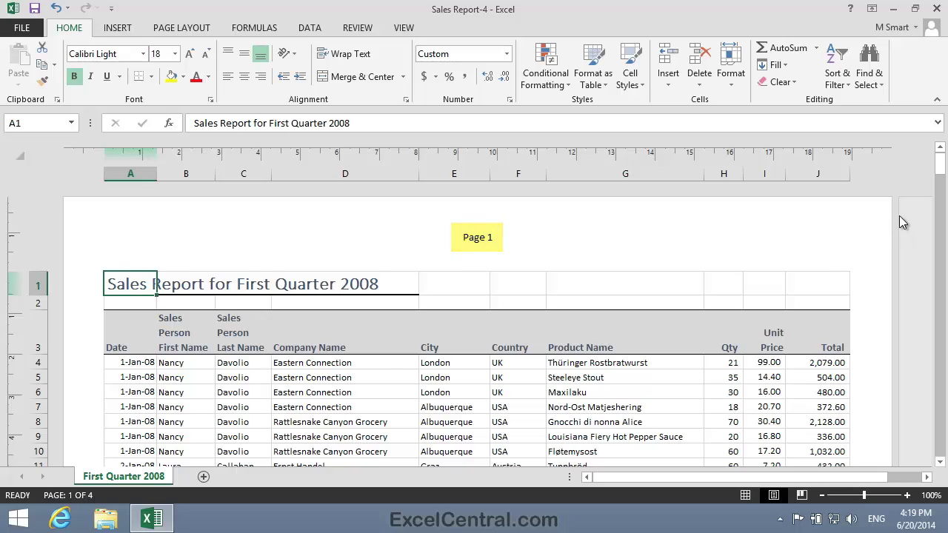
- Check the page-number header on the following pages of the report, and return to the first page
{"action": "scroll", "coordinate": [899, 216], "scroll_direction": "down", "scroll_amount": 10}
{"action": "scroll", "coordinate": [900, 223], "scroll_direction": "up", "scroll_amount": 10}
{"action": "scroll", "coordinate": [889, 252], "scroll_direction": "down", "scroll_amount": 20}
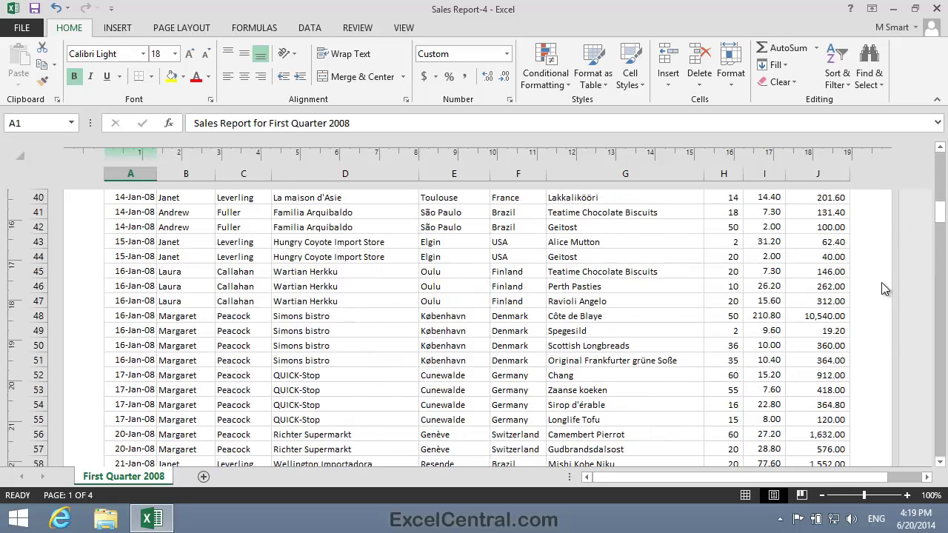
{"action": "scroll", "coordinate": [880, 289], "scroll_direction": "up", "scroll_amount": 2}
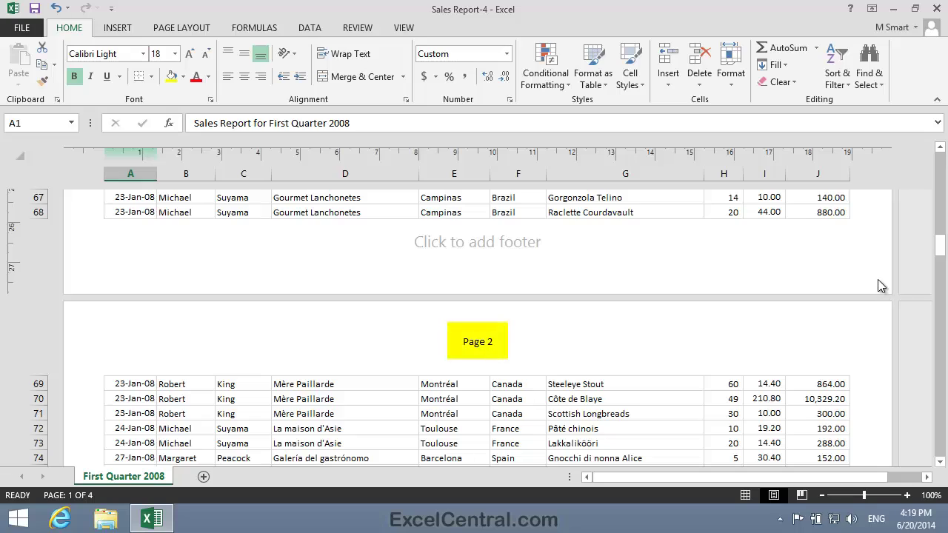
{"action": "scroll", "coordinate": [876, 280], "scroll_direction": "down", "scroll_amount": 15}
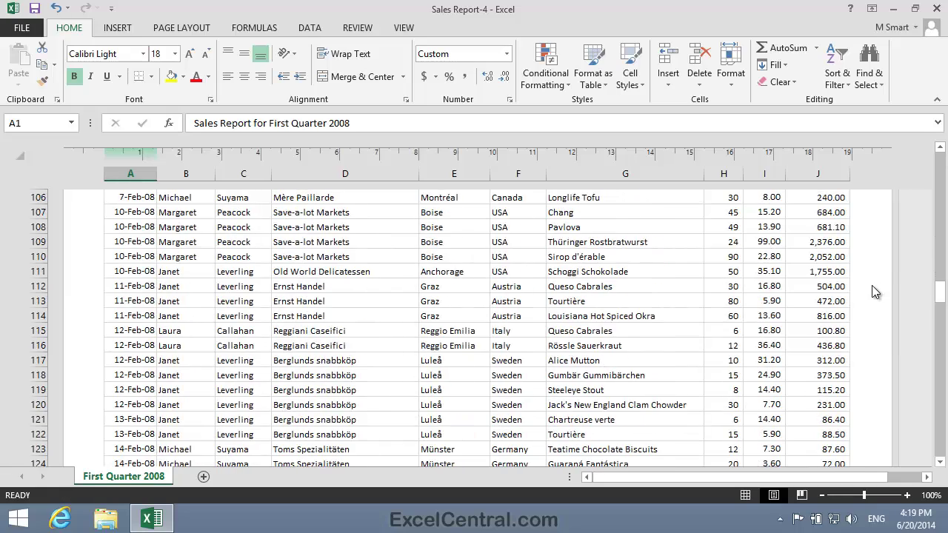
{"action": "scroll", "coordinate": [867, 285], "scroll_direction": "down", "scroll_amount": 6}
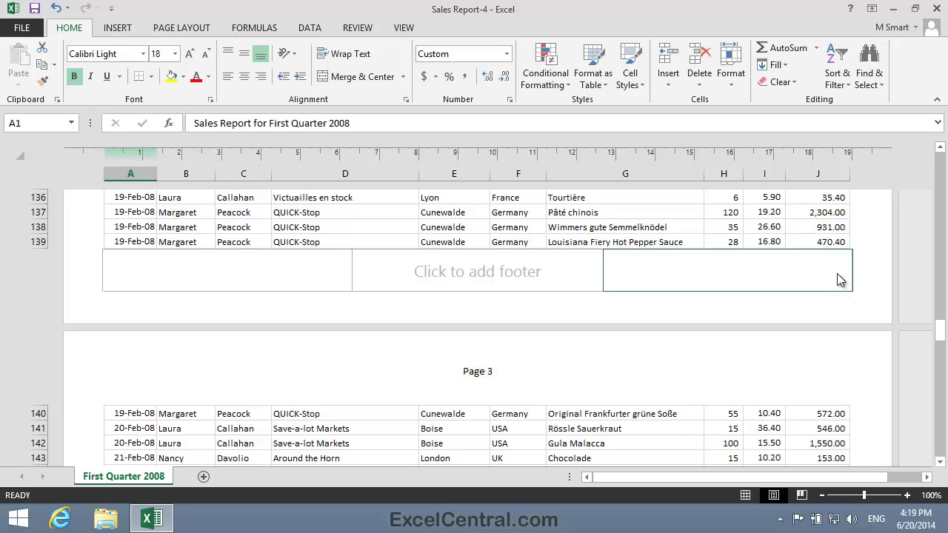
{"action": "left_click_drag", "start_coordinate": [943, 341], "coordinate": [941, 159]}
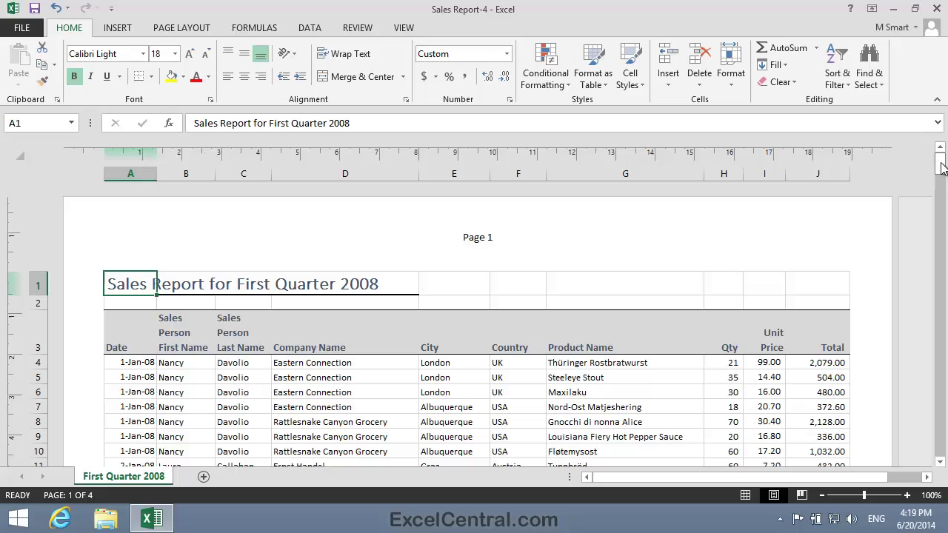
- Add the preset file-name footer "Sales Report-4" to the centre footer section of the worksheet
{"action": "left_click_drag", "start_coordinate": [942, 168], "coordinate": [942, 239]}
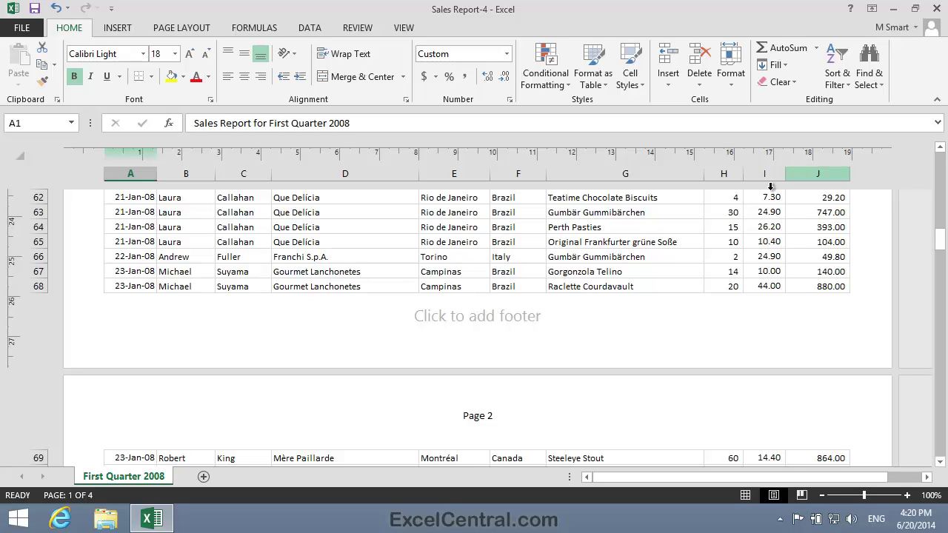
{"action": "left_click", "coordinate": [480, 320]}
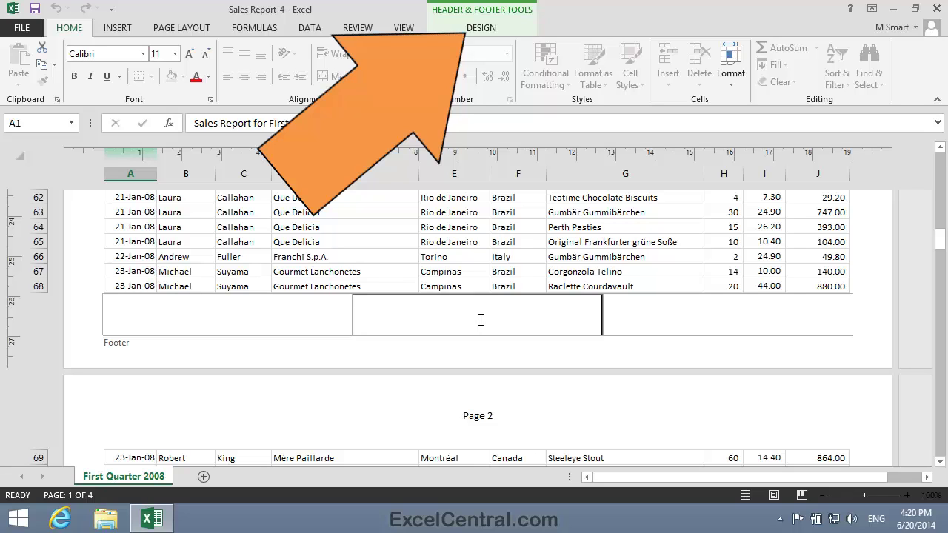
{"action": "left_click", "coordinate": [479, 27]}
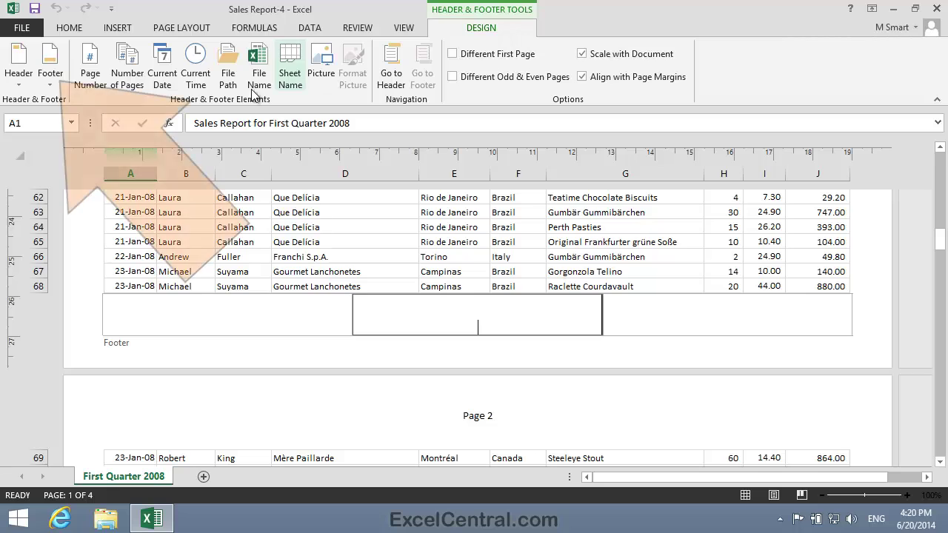
{"action": "left_click", "coordinate": [54, 67]}
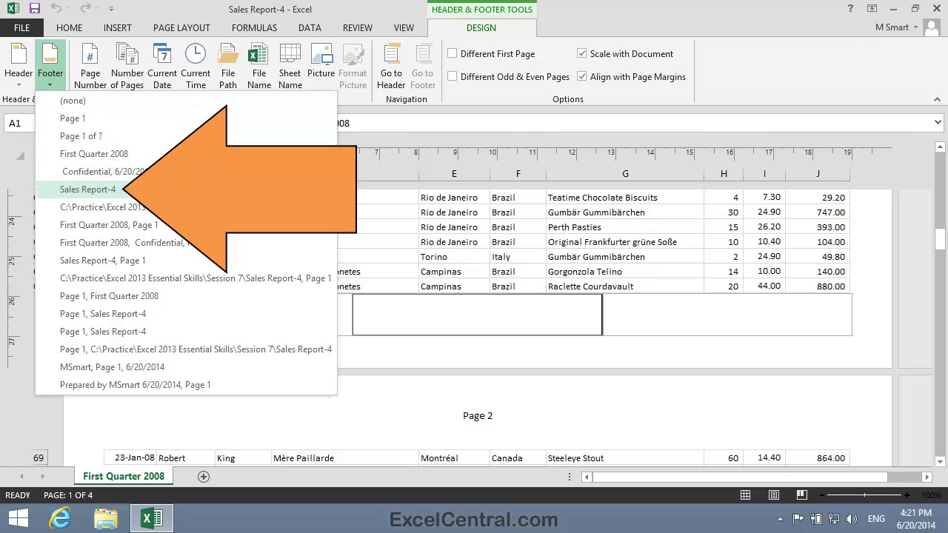
{"action": "left_click", "coordinate": [138, 191]}
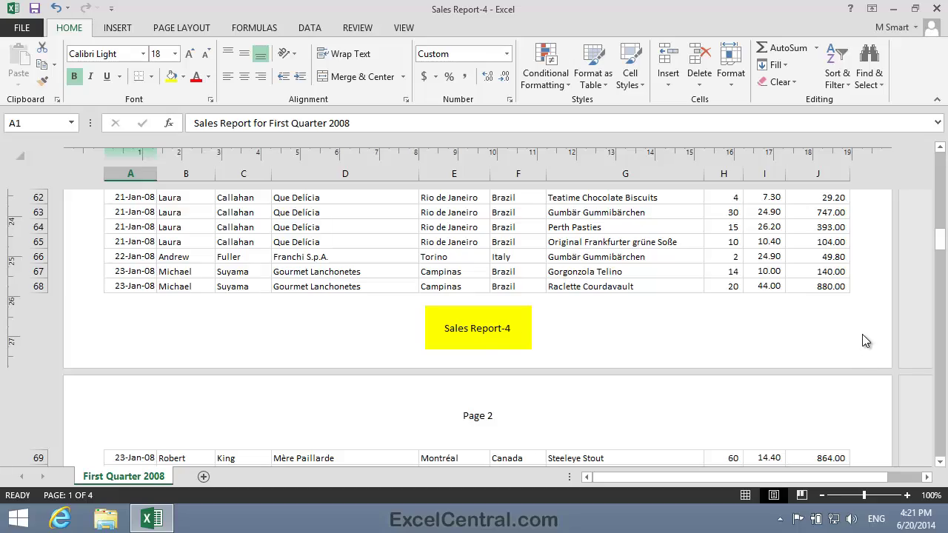
- Review the file-name footer and page-number header on the remaining pages, and return to the start of the sheet
{"action": "scroll", "coordinate": [862, 335], "scroll_direction": "down", "scroll_amount": 10}
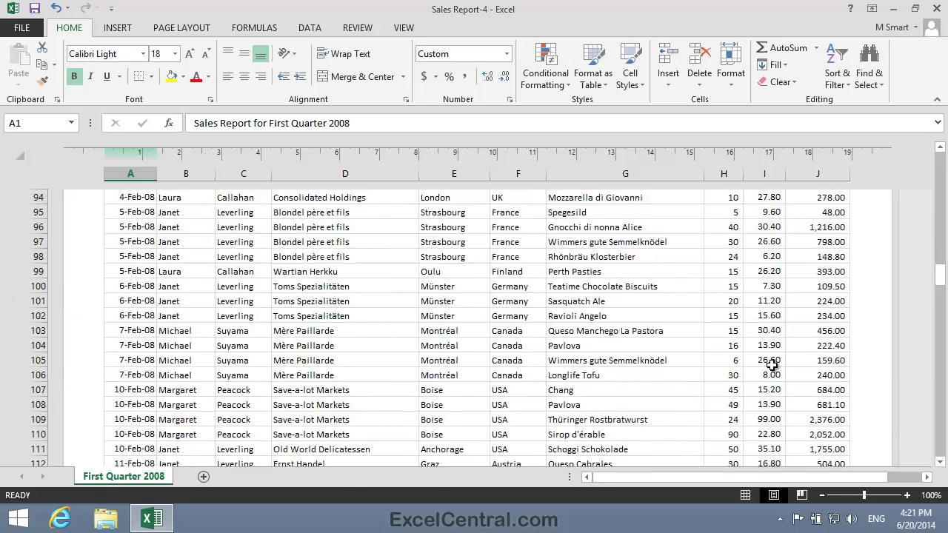
{"action": "scroll", "coordinate": [772, 364], "scroll_direction": "down", "scroll_amount": 14}
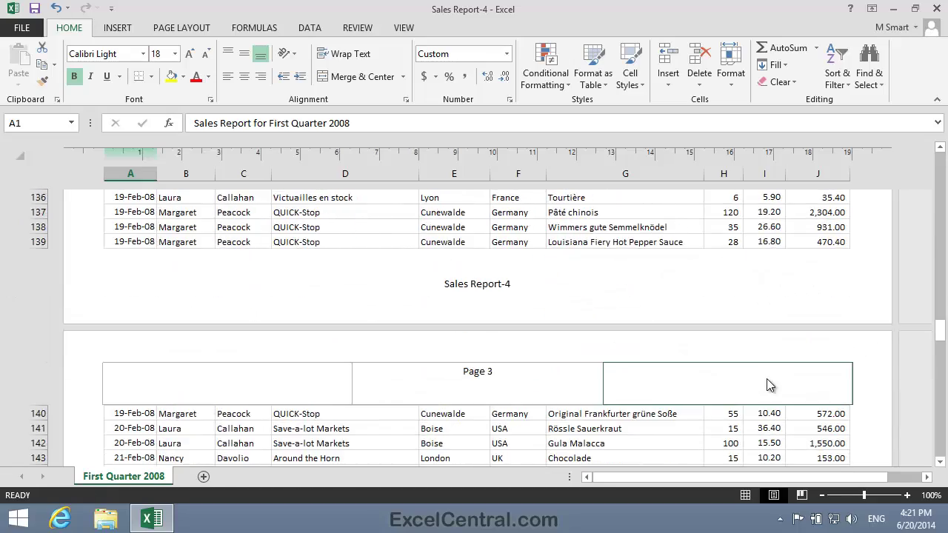
{"action": "scroll", "coordinate": [768, 380], "scroll_direction": "down", "scroll_amount": 20}
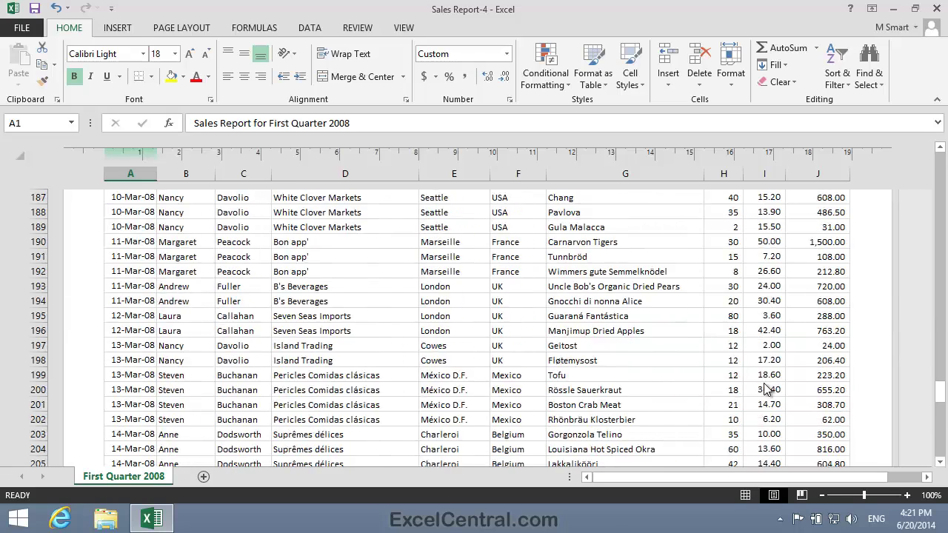
{"action": "scroll", "coordinate": [767, 389], "scroll_direction": "down", "scroll_amount": 3}
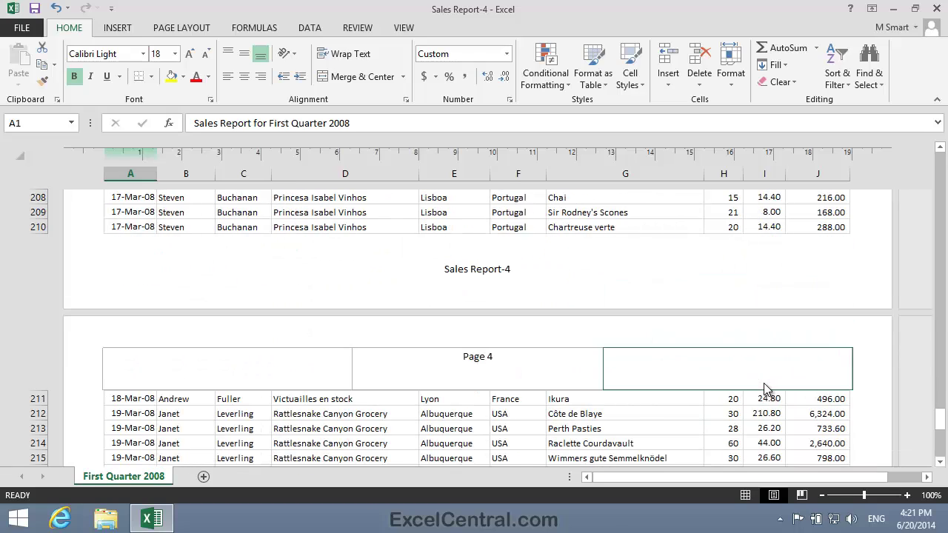
{"action": "key", "text": "ctrl+Home"}
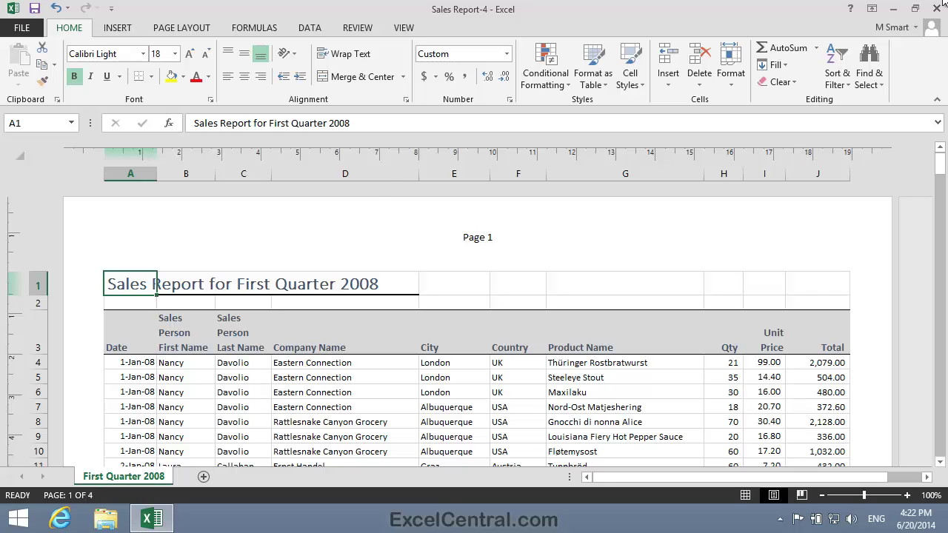
- Set the first page number to 10 in the worksheet's page setup
{"action": "left_click", "coordinate": [183, 29]}
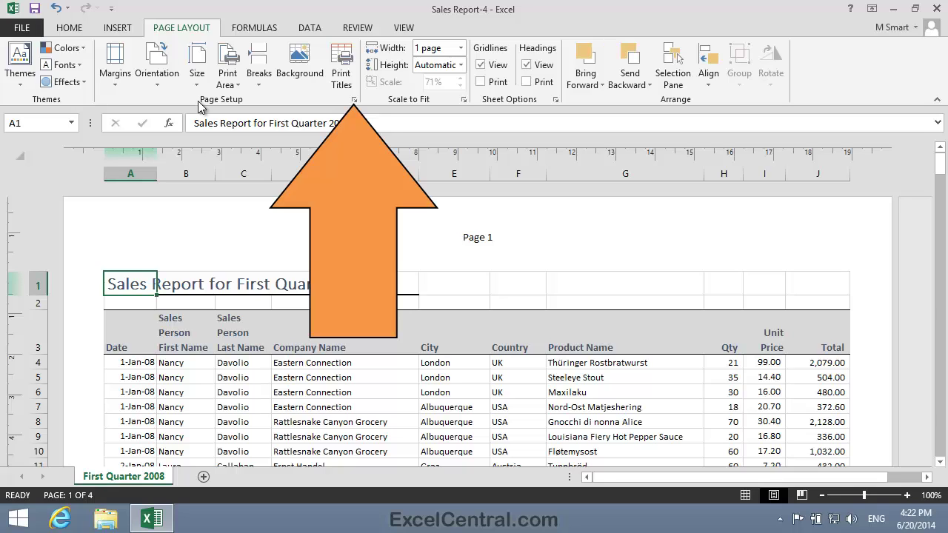
{"action": "left_click", "coordinate": [355, 99]}
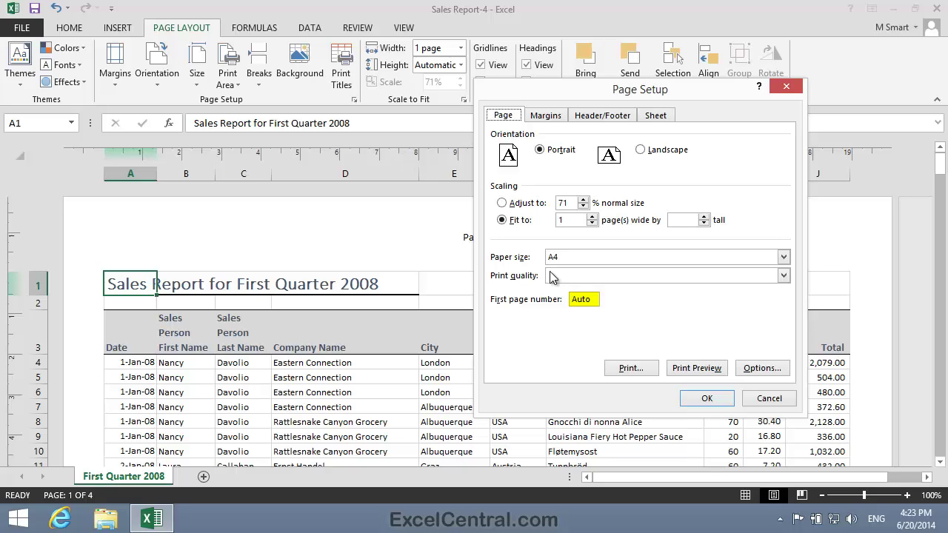
{"action": "left_click_drag", "start_coordinate": [598, 302], "coordinate": [567, 300]}
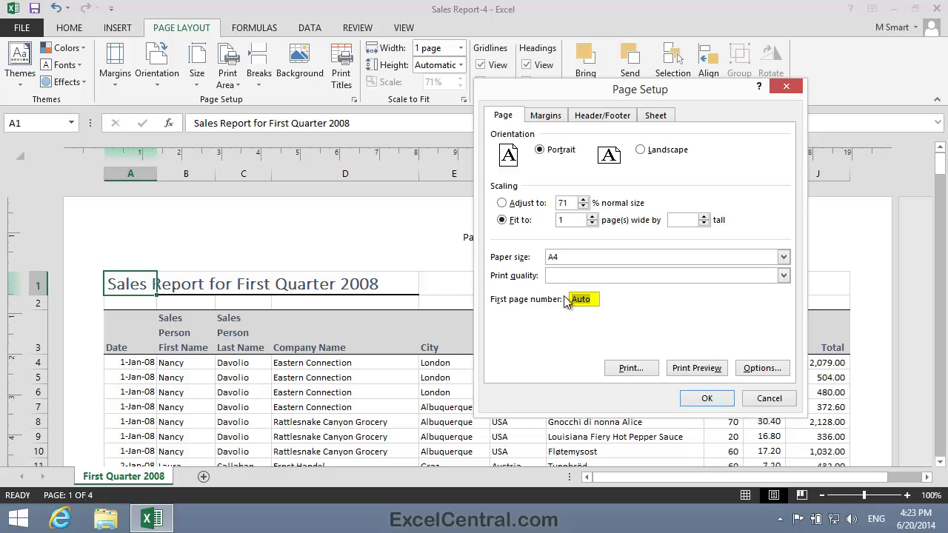
{"action": "type", "text": "10"}
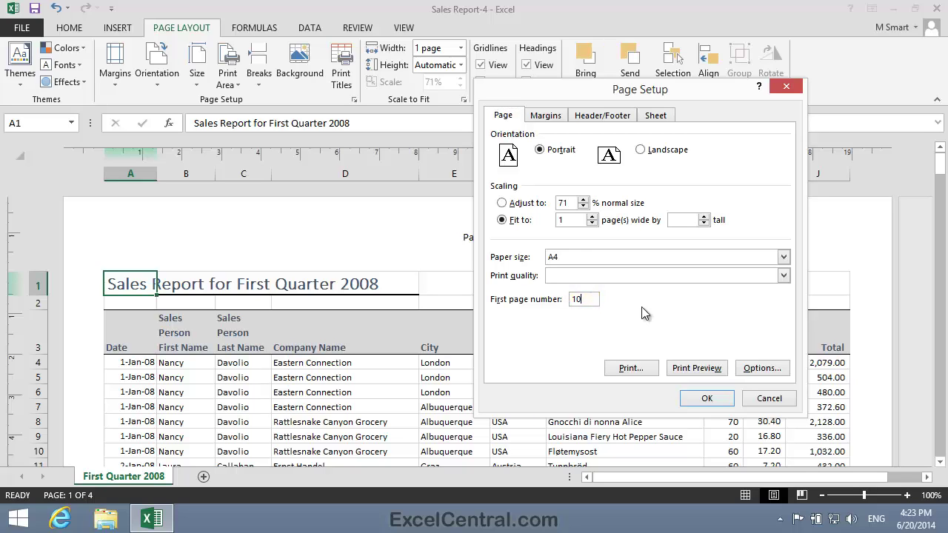
{"action": "left_click", "coordinate": [705, 400]}
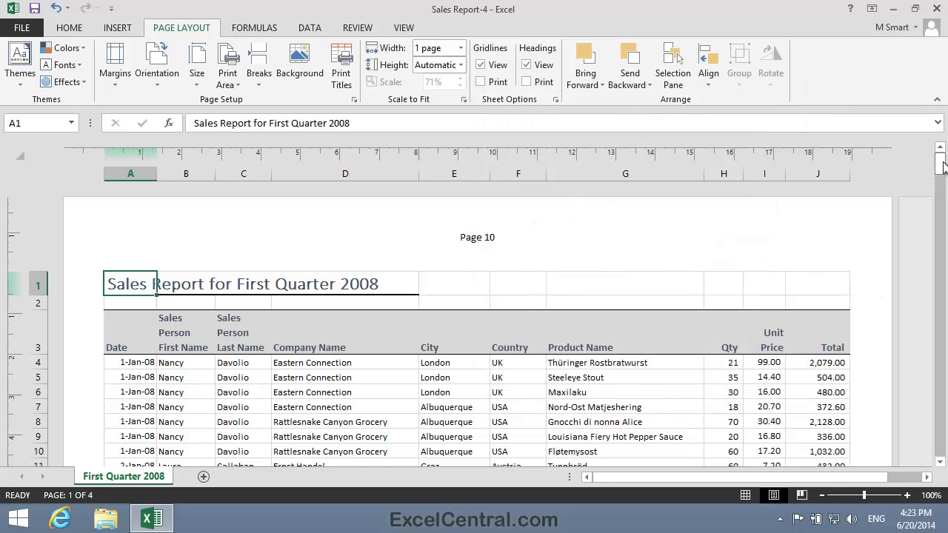
{"action": "left_click_drag", "start_coordinate": [943, 166], "coordinate": [922, 136]}
- Save the workbook as Sales Report-5 in the Excel 2013 Essential Skills folder
{"action": "left_click", "coordinate": [27, 29]}
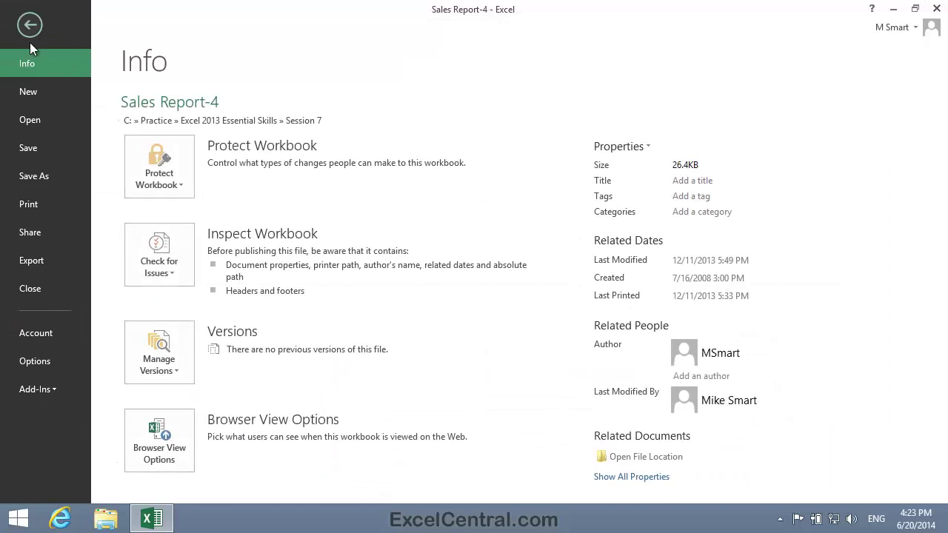
{"action": "left_click", "coordinate": [39, 176]}
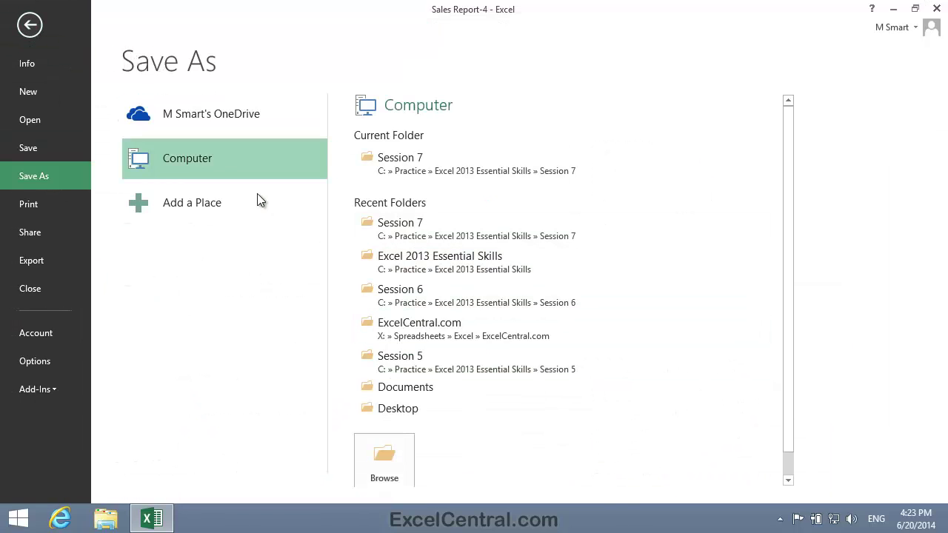
{"action": "left_click", "coordinate": [384, 460]}
{"action": "left_click", "coordinate": [464, 303]}
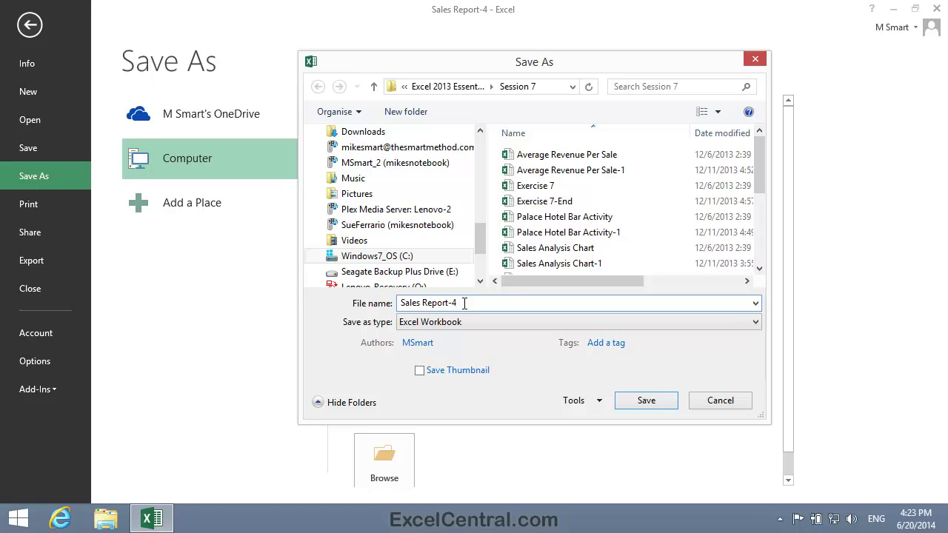
{"action": "key", "text": "BackSpace"}
{"action": "type", "text": "5"}
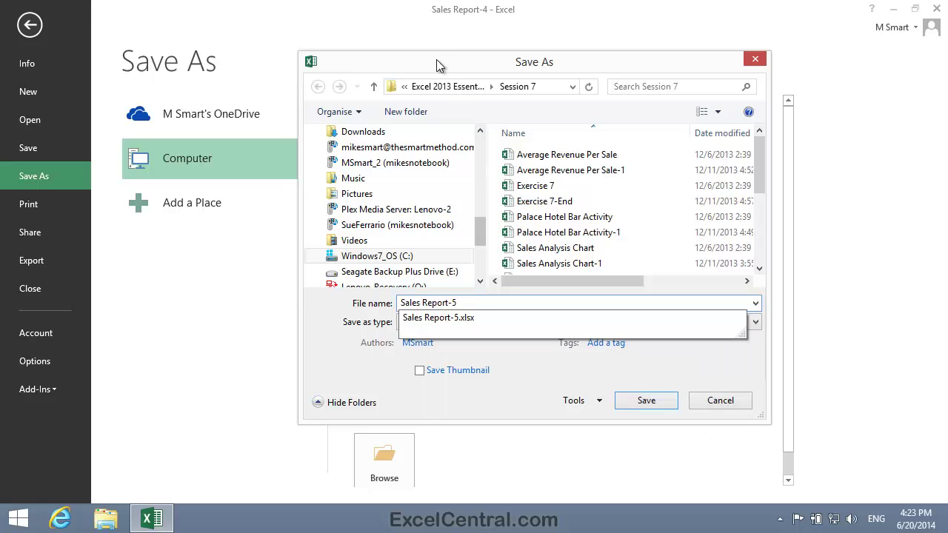
{"action": "left_click", "coordinate": [442, 87]}
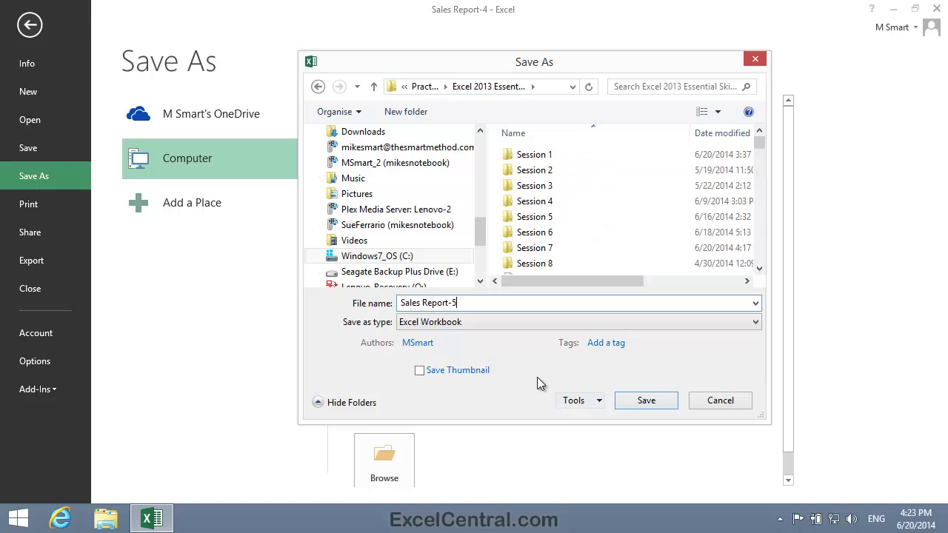
{"action": "left_click", "coordinate": [639, 403]}
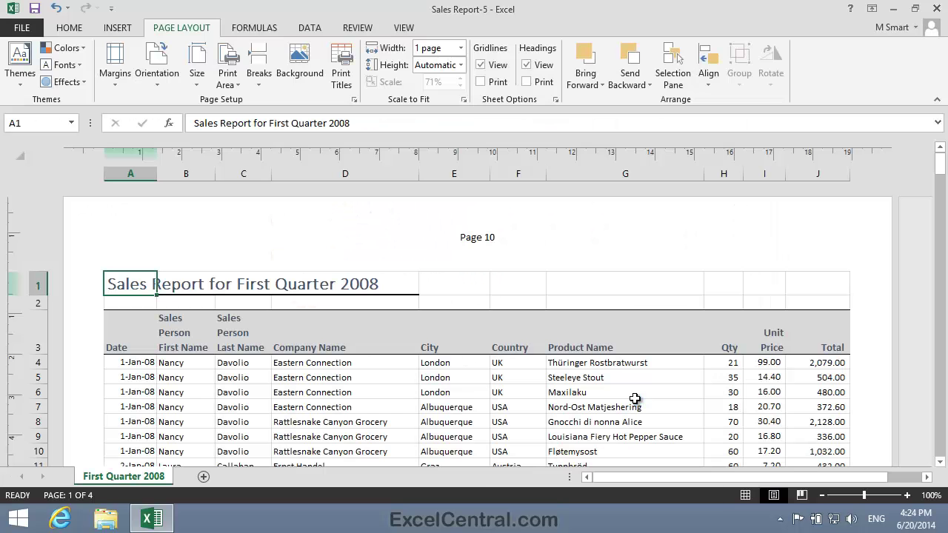